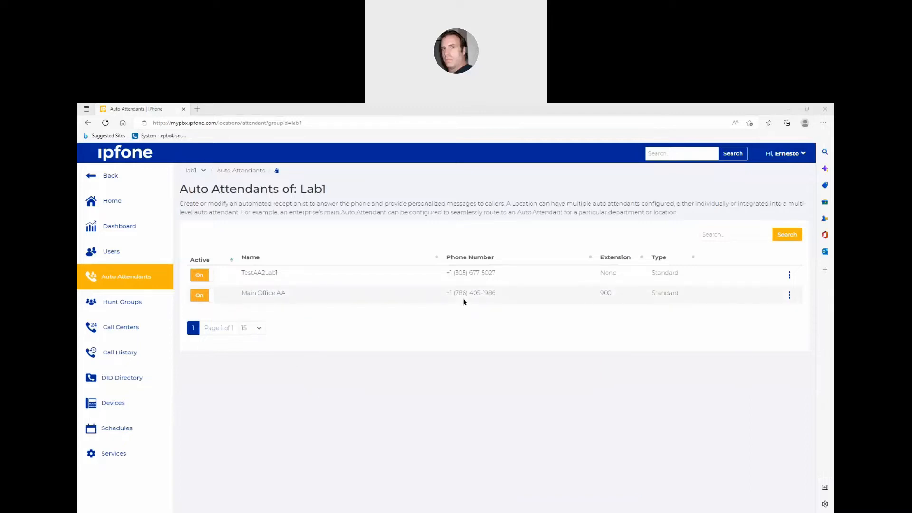
Open the Main Office AA auto attendant for editing and review its name, extension and available phone numbers.
{"action": "triple_click", "coordinate": [513, 296]}
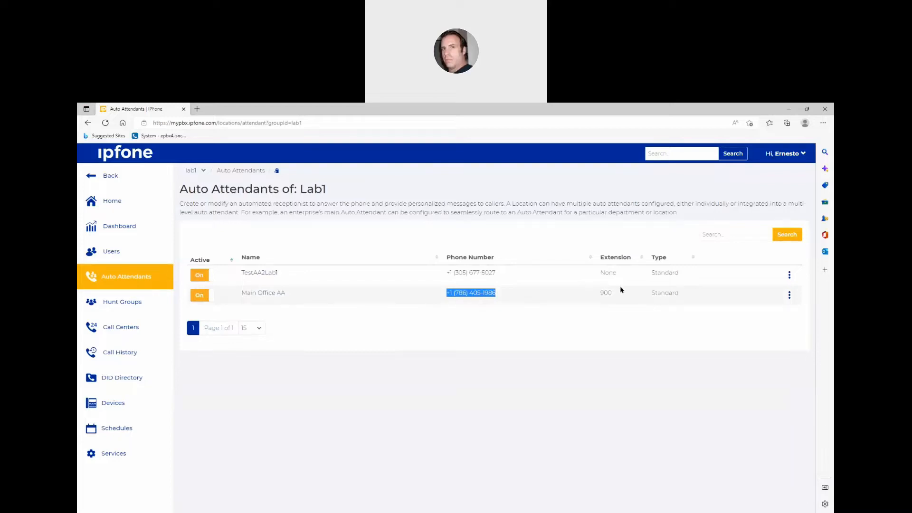
{"action": "left_click", "coordinate": [253, 294]}
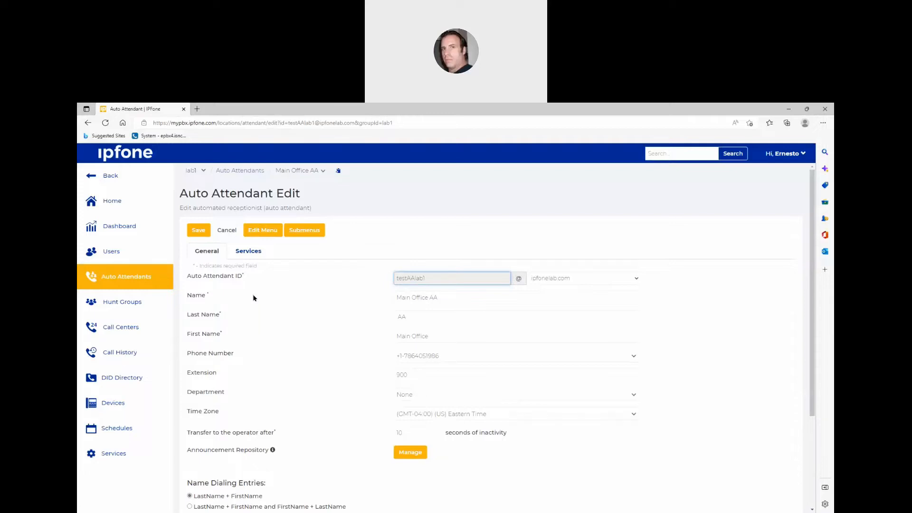
{"action": "left_click", "coordinate": [418, 298]}
{"action": "triple_click", "coordinate": [418, 298]}
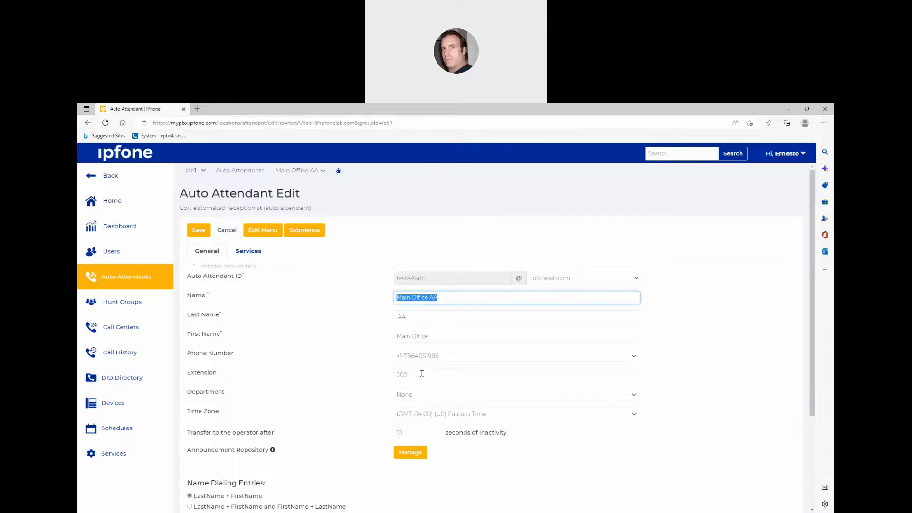
{"action": "left_click", "coordinate": [422, 373]}
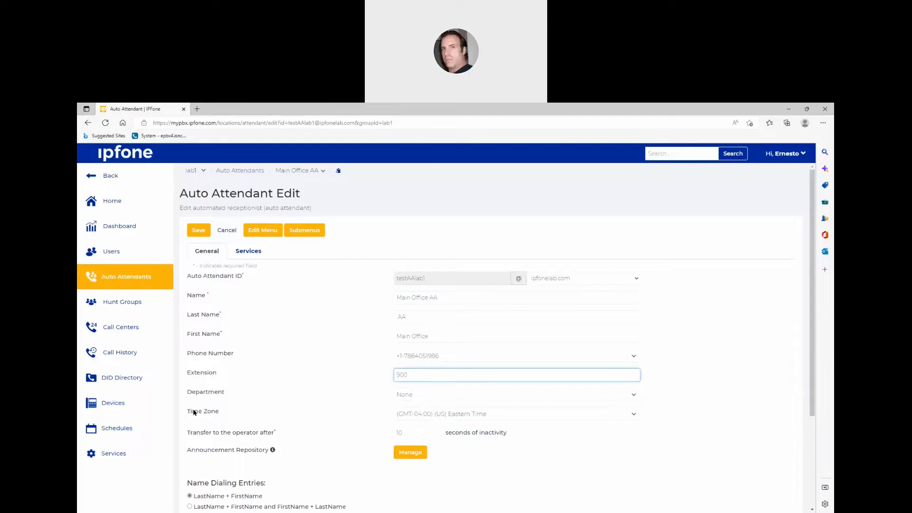
{"action": "left_click", "coordinate": [453, 359]}
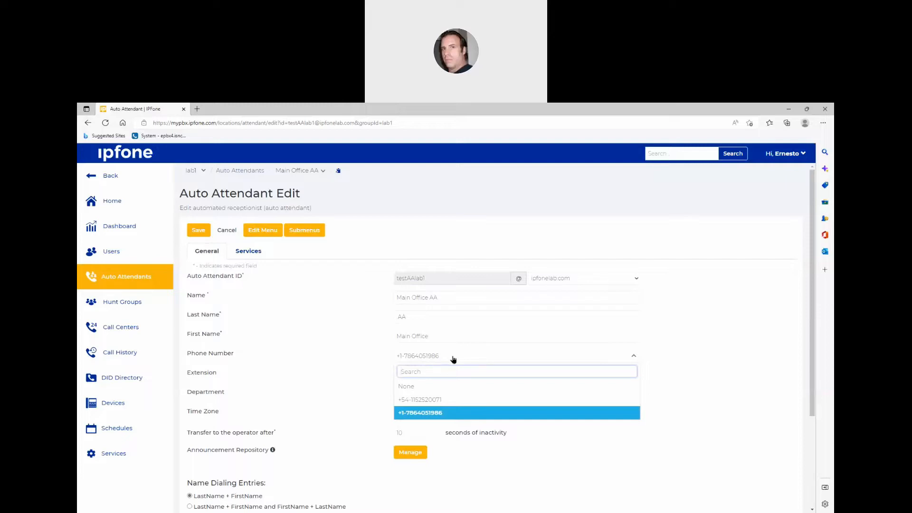
{"action": "scroll", "coordinate": [454, 360], "scroll_direction": "down", "scroll_amount": 3}
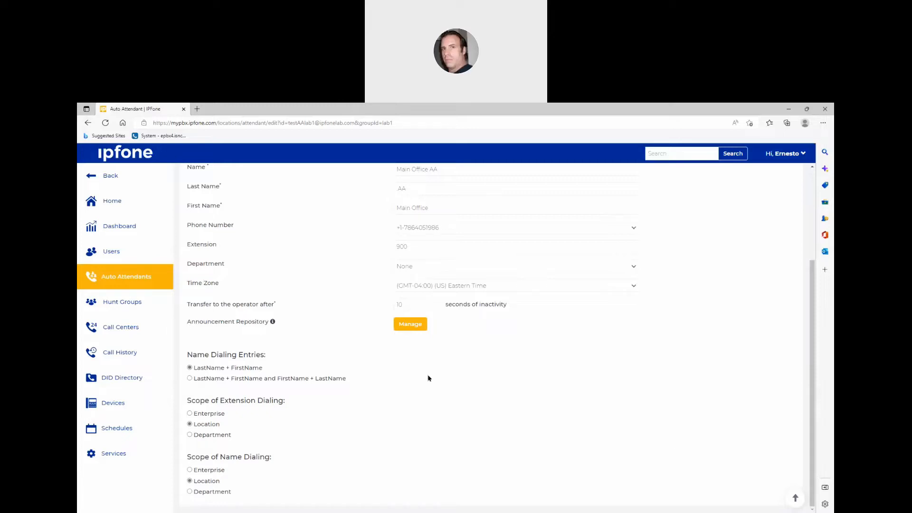
Open the announcement repository of the auto attendant, play the stored voice portal recording and close the repository.
{"action": "left_click", "coordinate": [406, 326]}
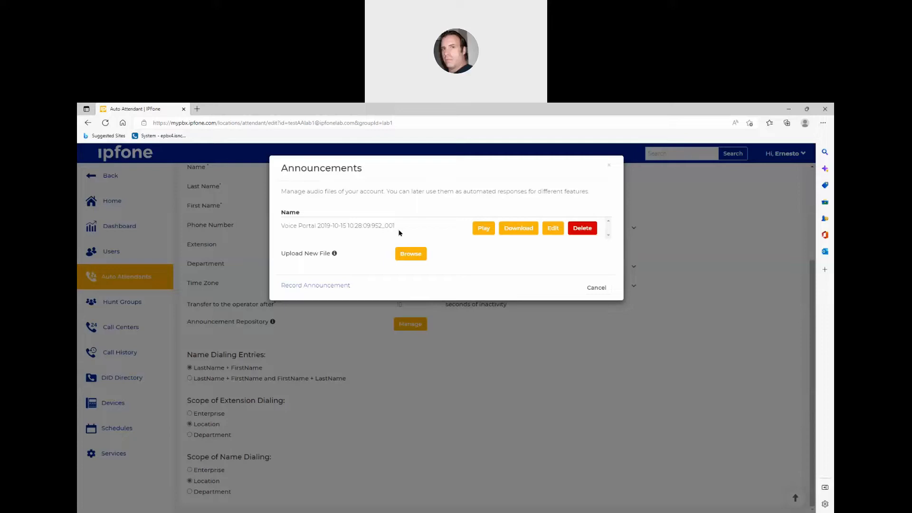
{"action": "left_click", "coordinate": [478, 234]}
{"action": "left_click", "coordinate": [609, 166]}
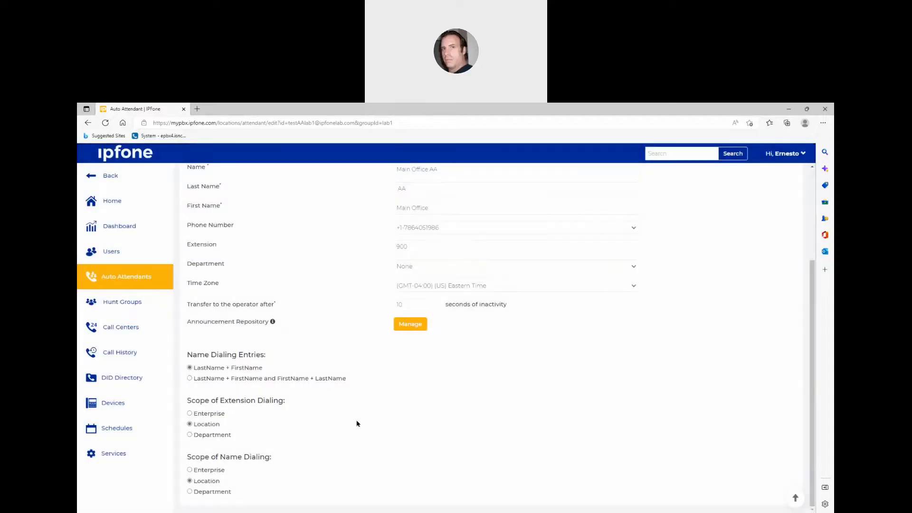
{"action": "scroll", "coordinate": [357, 422], "scroll_direction": "up", "scroll_amount": 3}
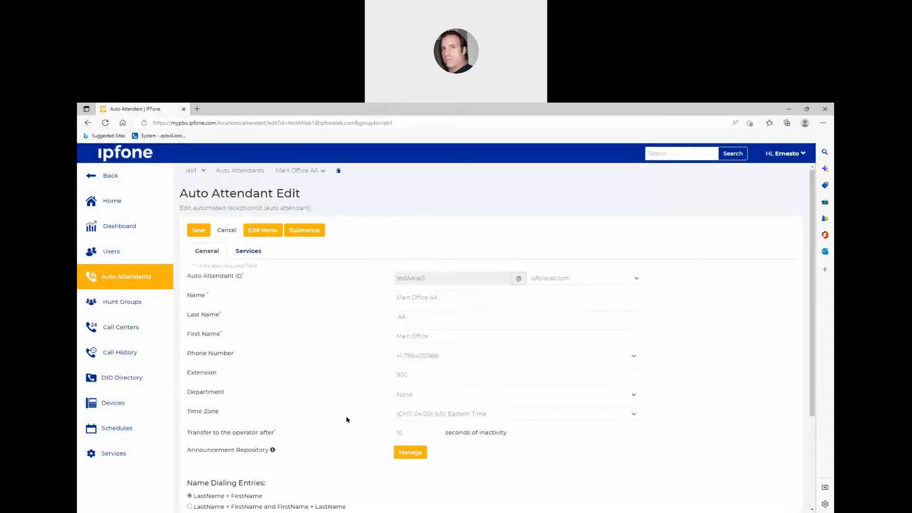
Open the hours menu setup for Main Office AA and look through the audio choices for Business Hours.
{"action": "left_click", "coordinate": [260, 232]}
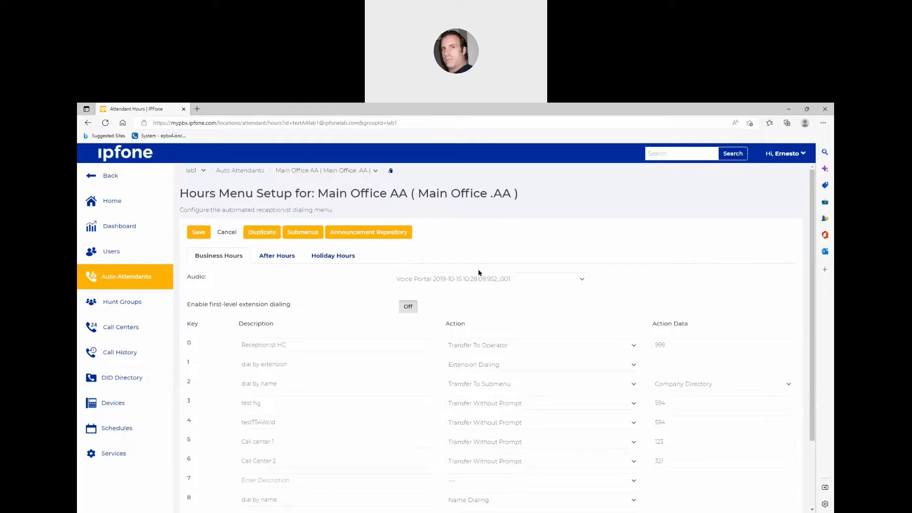
{"action": "left_click", "coordinate": [584, 282]}
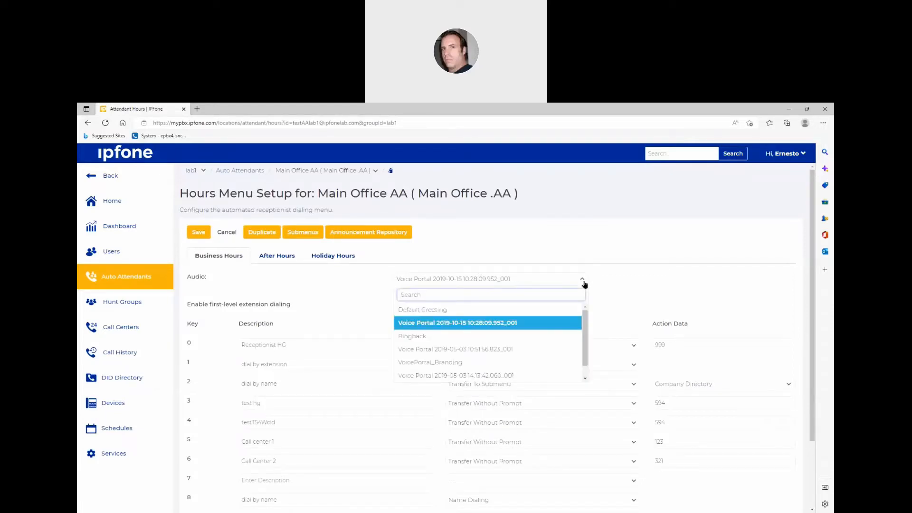
{"action": "scroll", "coordinate": [541, 339], "scroll_direction": "down", "scroll_amount": 1}
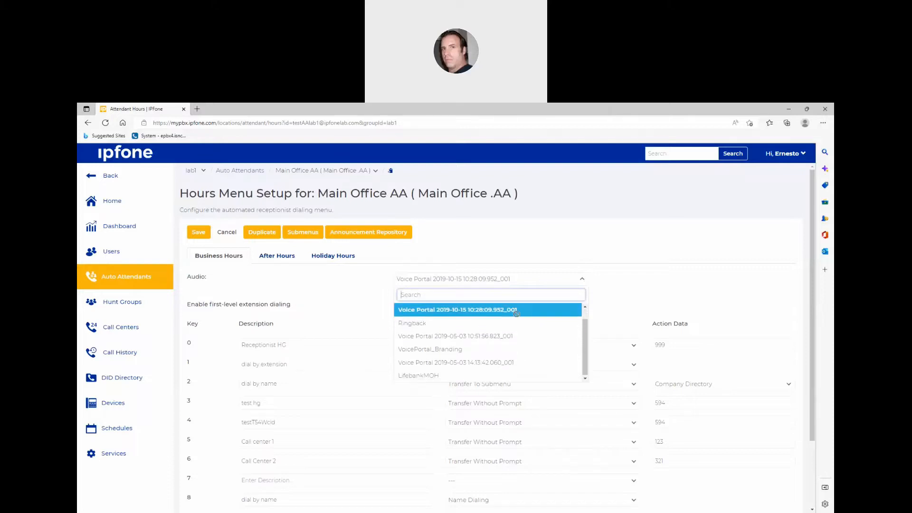
{"action": "scroll", "coordinate": [547, 372], "scroll_direction": "down", "scroll_amount": 1}
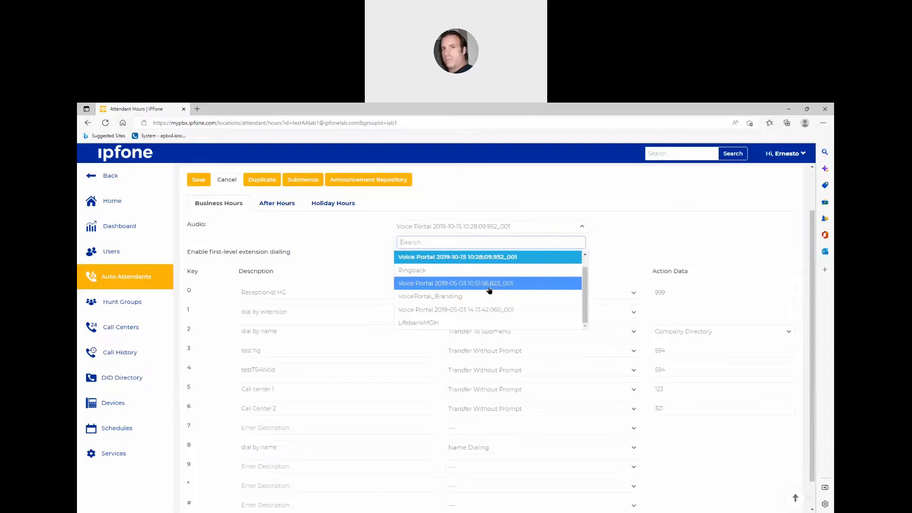
{"action": "left_click", "coordinate": [281, 235]}
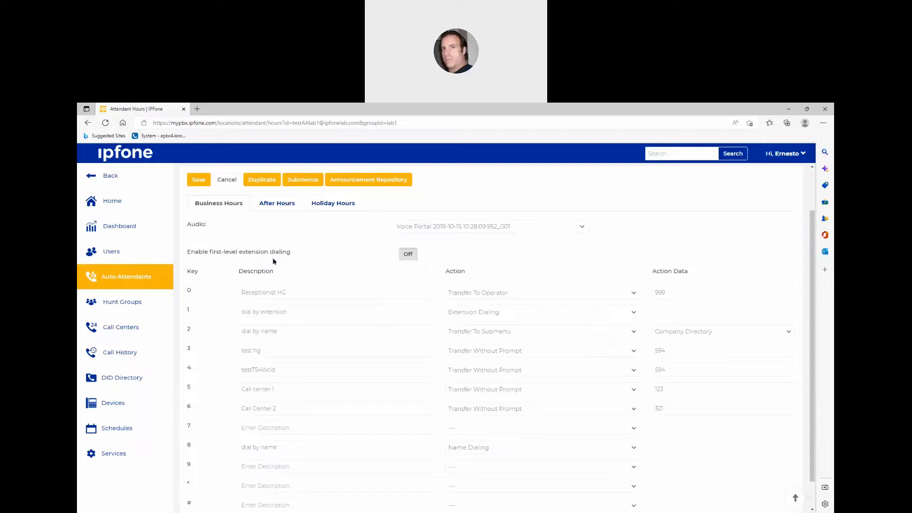
Try switching first-level extension dialing on and back off for Business Hours.
{"action": "left_click", "coordinate": [405, 257]}
{"action": "left_click", "coordinate": [403, 257]}
{"action": "left_click", "coordinate": [402, 256]}
Review the actions available for key 2 and the Call center 1 entry in the Business Hours key list.
{"action": "left_click", "coordinate": [483, 334]}
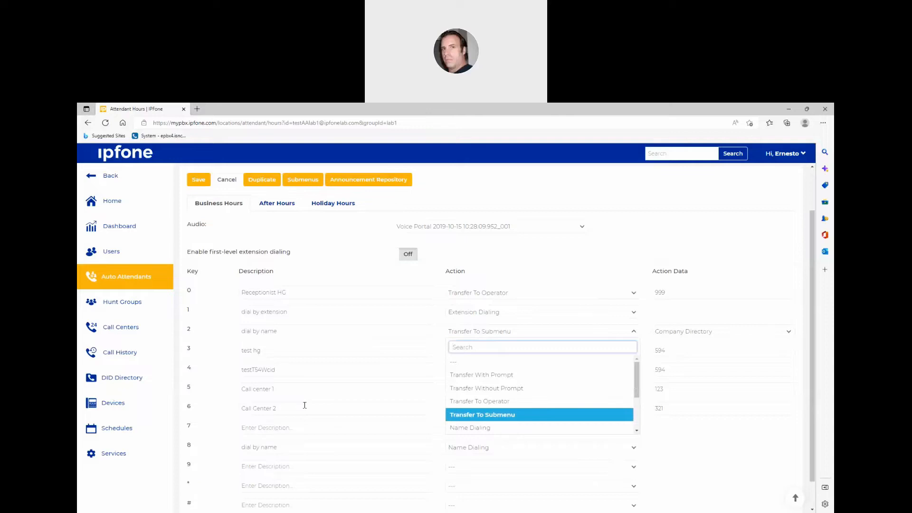
{"action": "scroll", "coordinate": [304, 406], "scroll_direction": "down", "scroll_amount": 2}
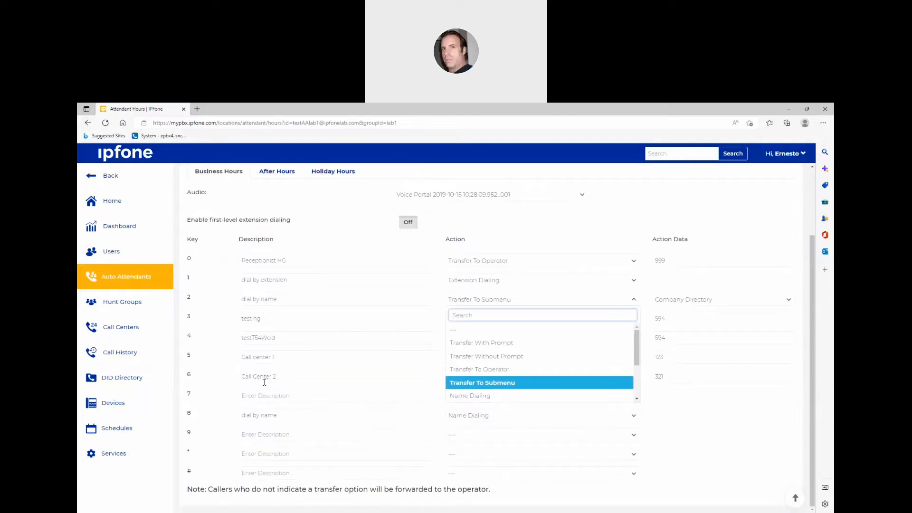
{"action": "left_click", "coordinate": [257, 361]}
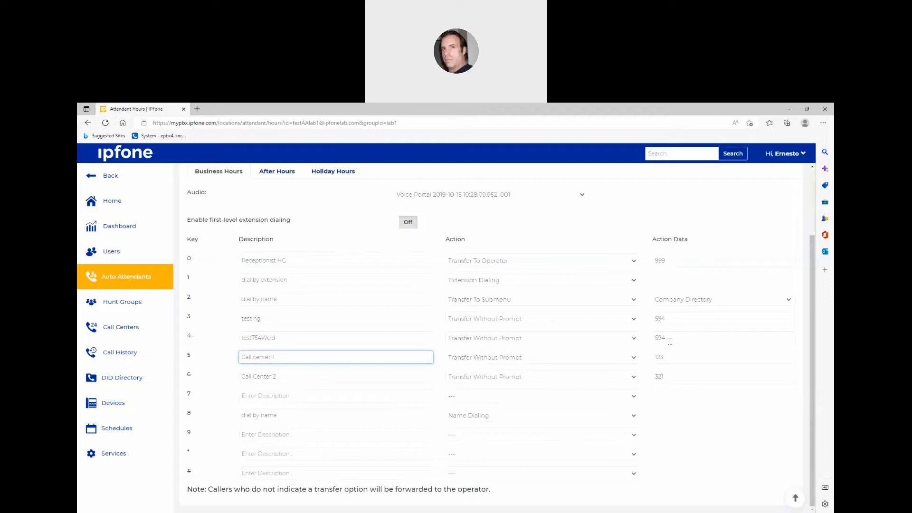
{"action": "scroll", "coordinate": [775, 482], "scroll_direction": "up", "scroll_amount": 1}
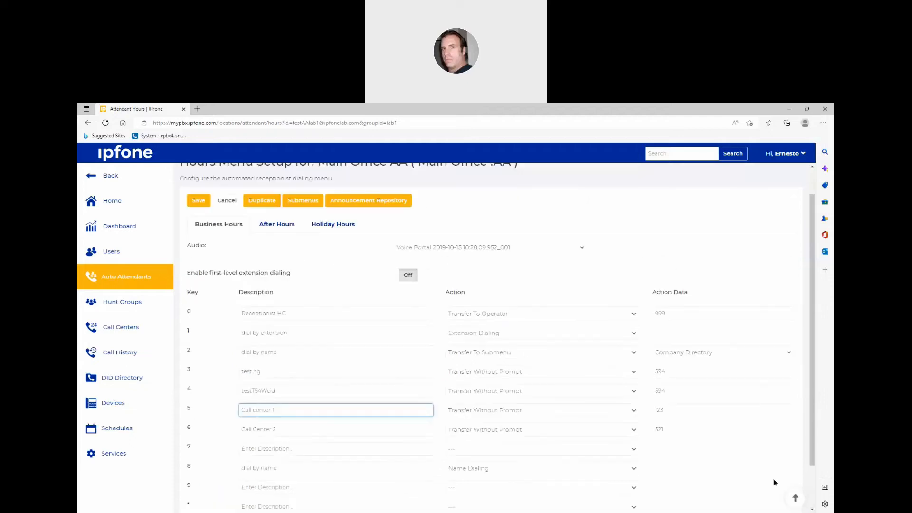
{"action": "left_click", "coordinate": [277, 225]}
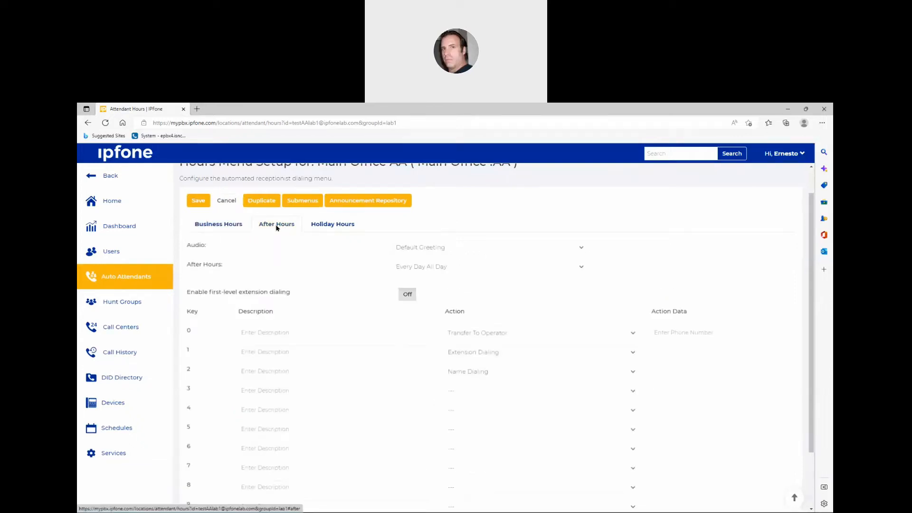
{"action": "left_click", "coordinate": [441, 248]}
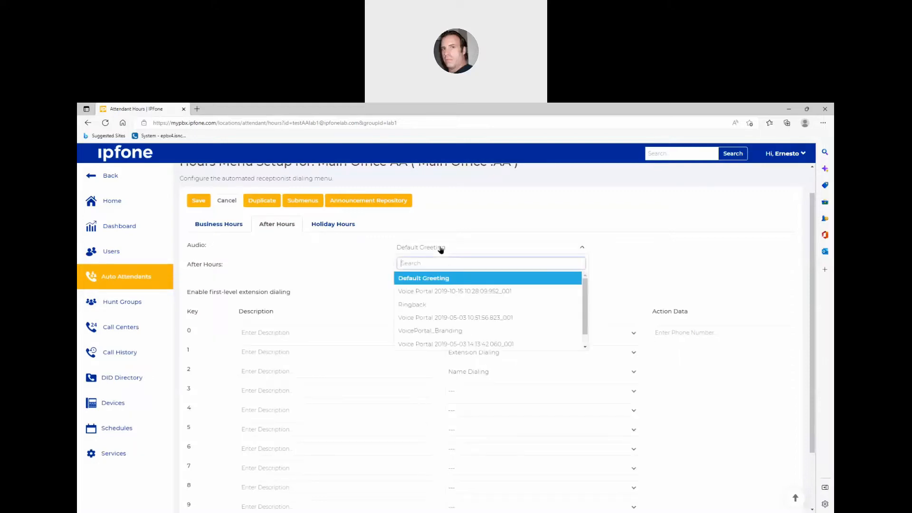
{"action": "left_click", "coordinate": [469, 318]}
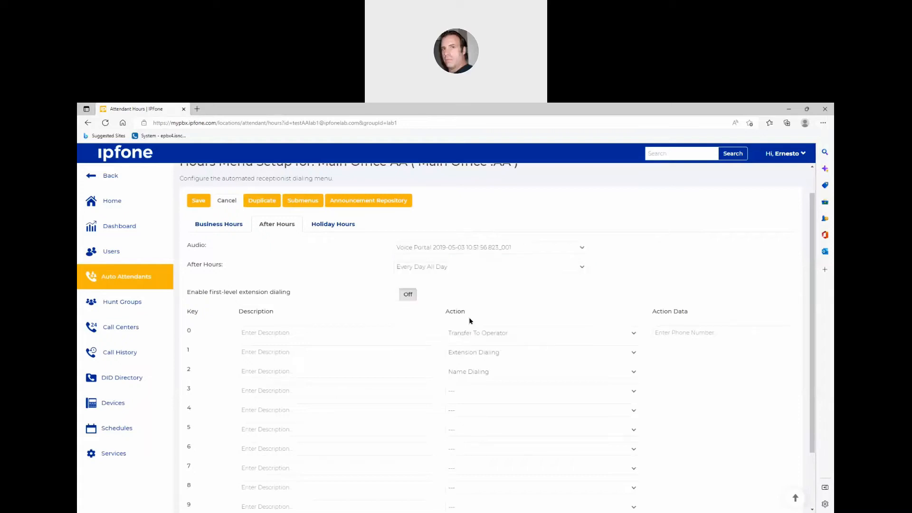
Set the After Hours schedule to Mon-Fri AH (Location) and enable first-level extension dialing.
{"action": "left_click", "coordinate": [410, 270]}
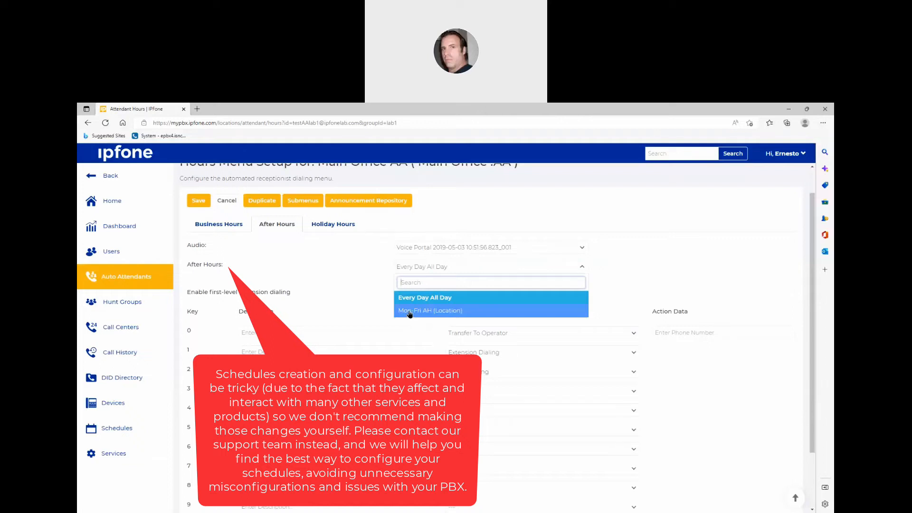
{"action": "left_click", "coordinate": [410, 311]}
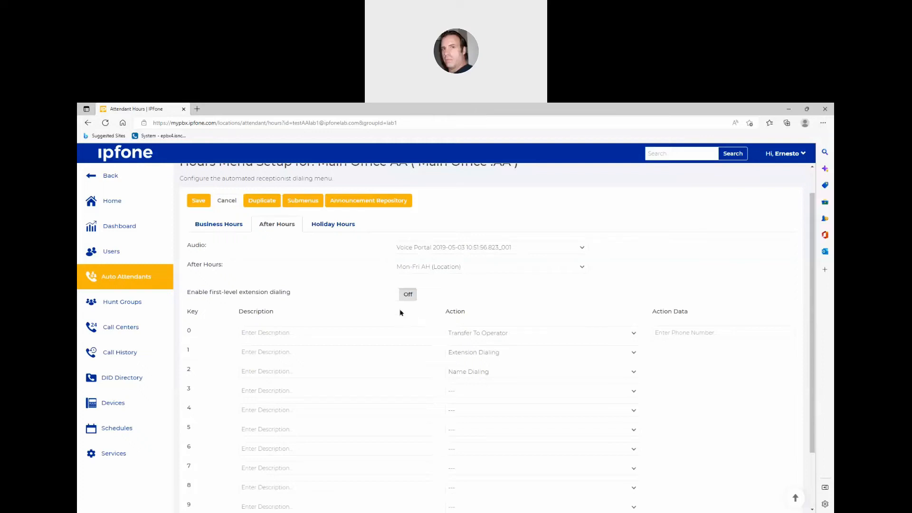
{"action": "left_click", "coordinate": [408, 298]}
{"action": "scroll", "coordinate": [414, 451], "scroll_direction": "down", "scroll_amount": 1}
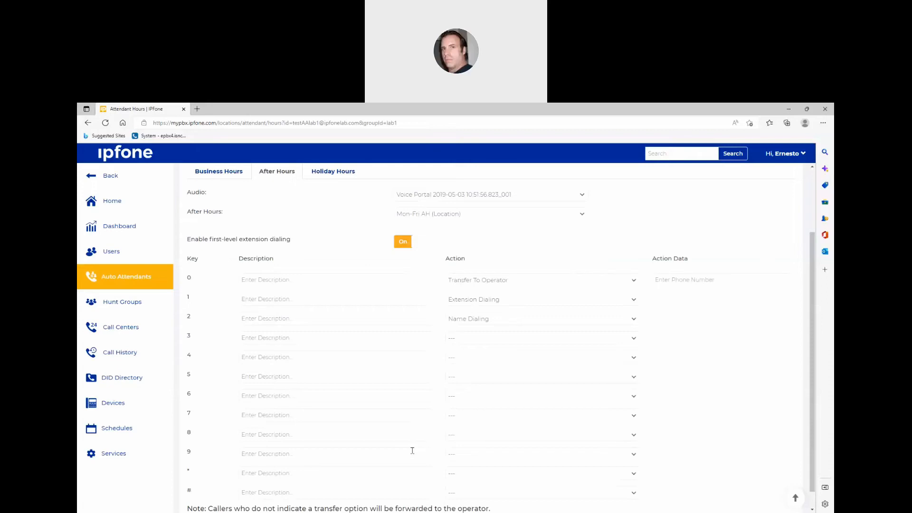
Review the Holiday Hours audio, schedule and key action settings.
{"action": "scroll", "coordinate": [412, 450], "scroll_direction": "up", "scroll_amount": 2}
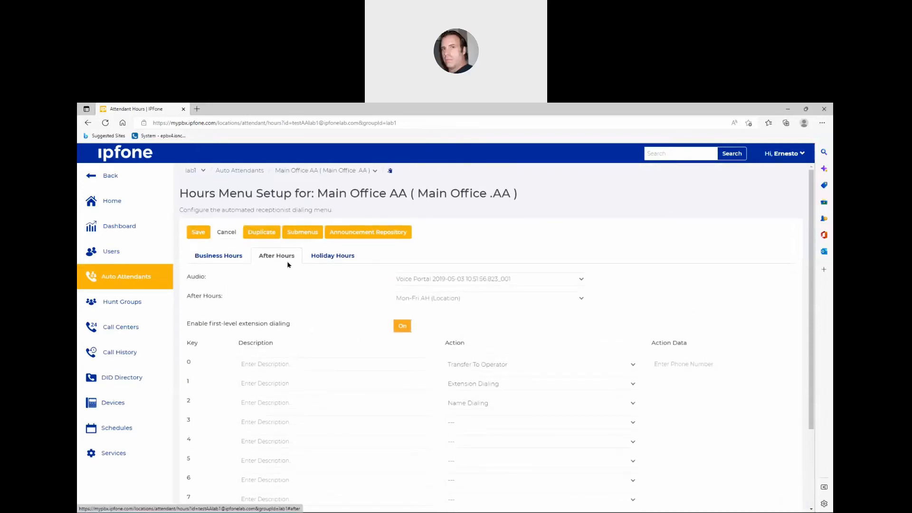
{"action": "left_click", "coordinate": [328, 262]}
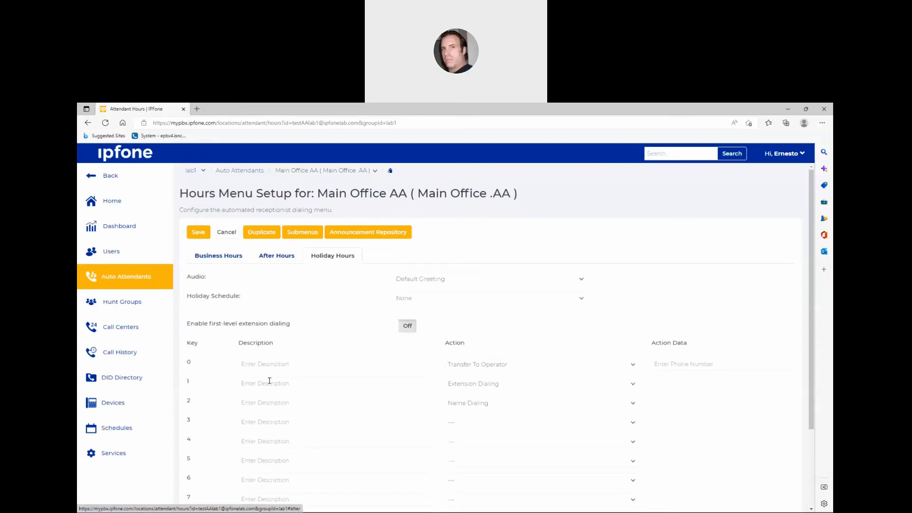
{"action": "scroll", "coordinate": [275, 384], "scroll_direction": "down", "scroll_amount": 1}
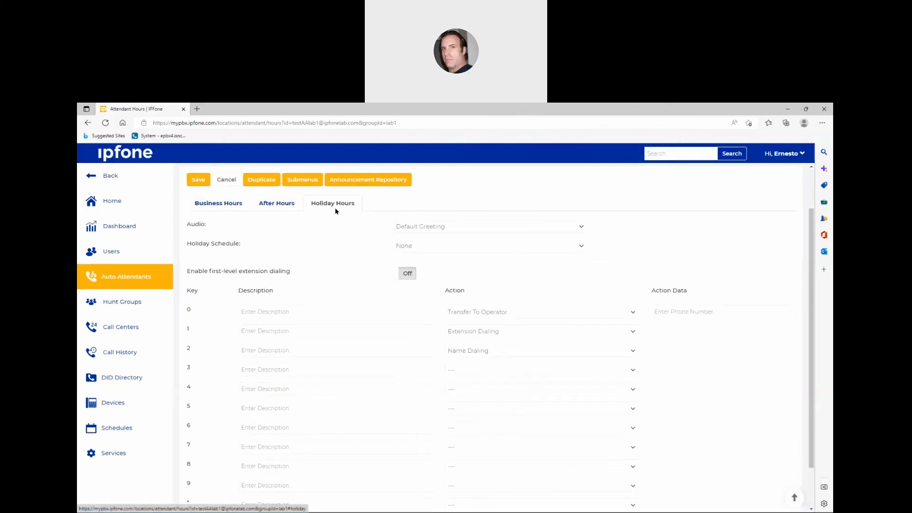
Review the Company Directory submenu of Main Office AA, cancel its editing and return to the main menu.
{"action": "left_click", "coordinate": [301, 181]}
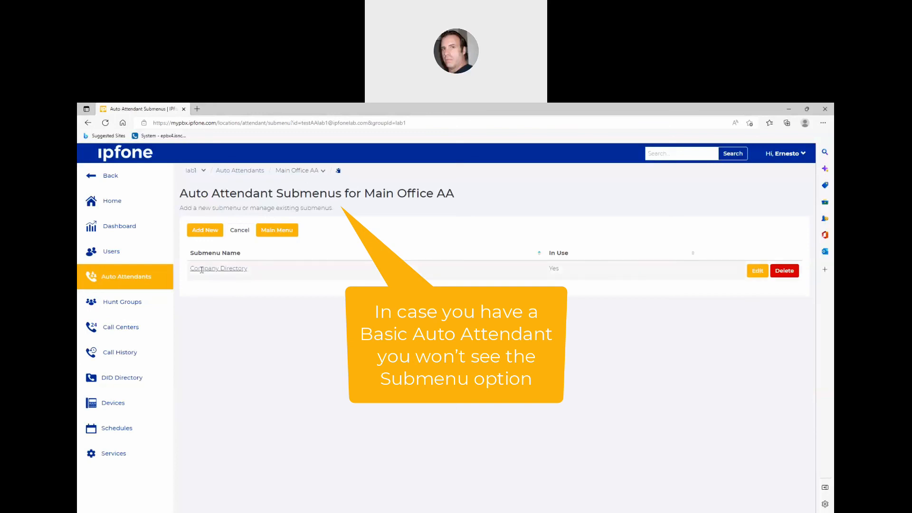
{"action": "left_click", "coordinate": [755, 270]}
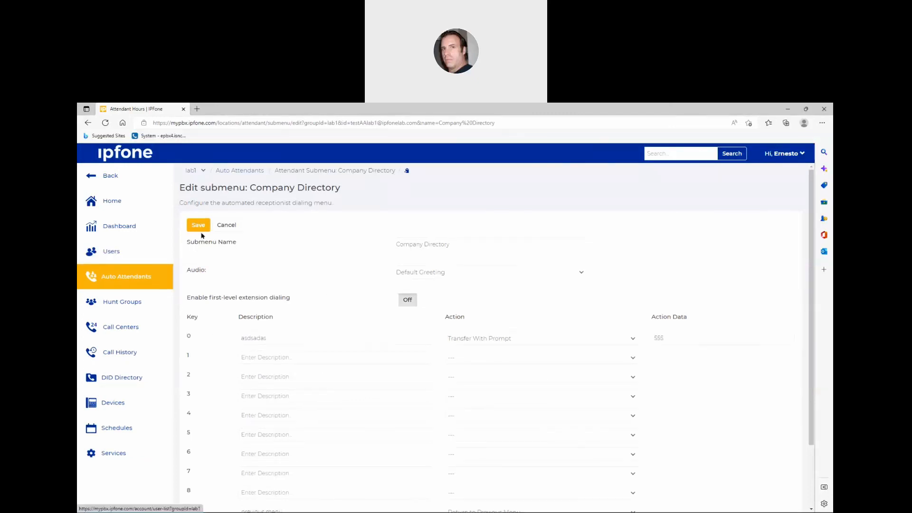
{"action": "left_click", "coordinate": [225, 226]}
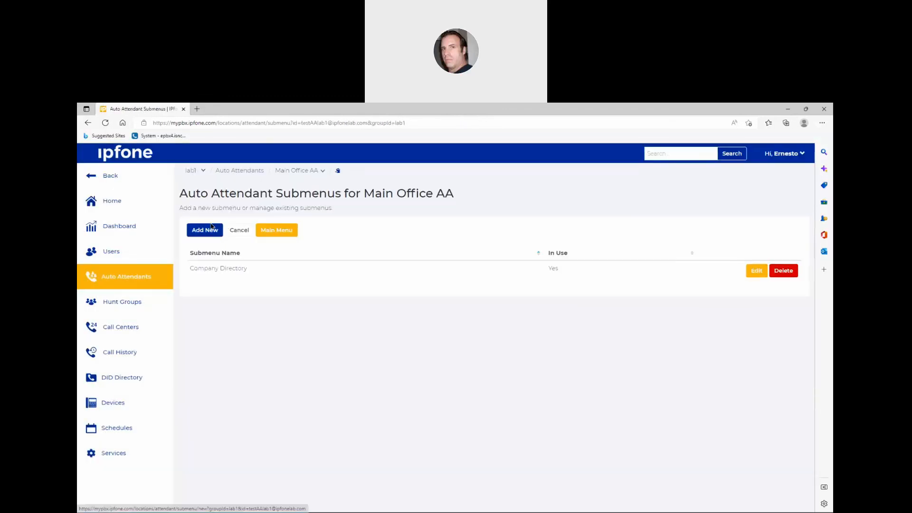
{"action": "left_click", "coordinate": [285, 236]}
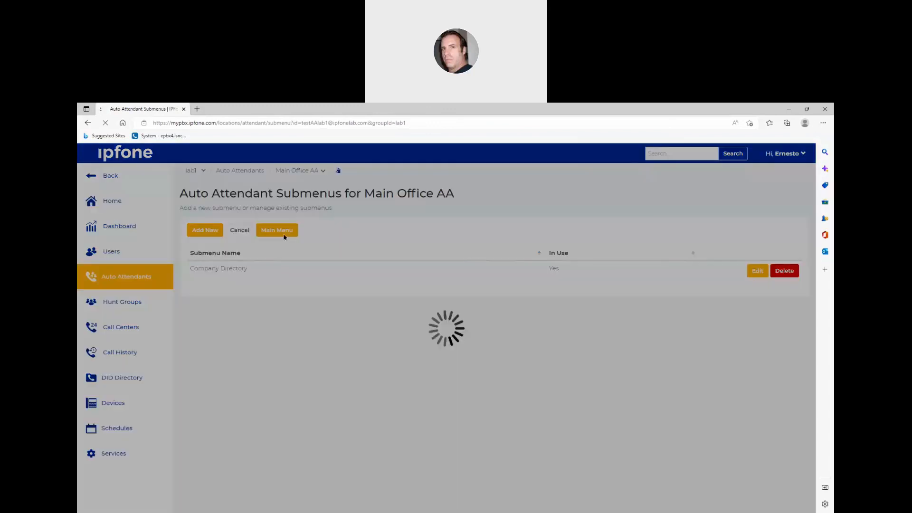